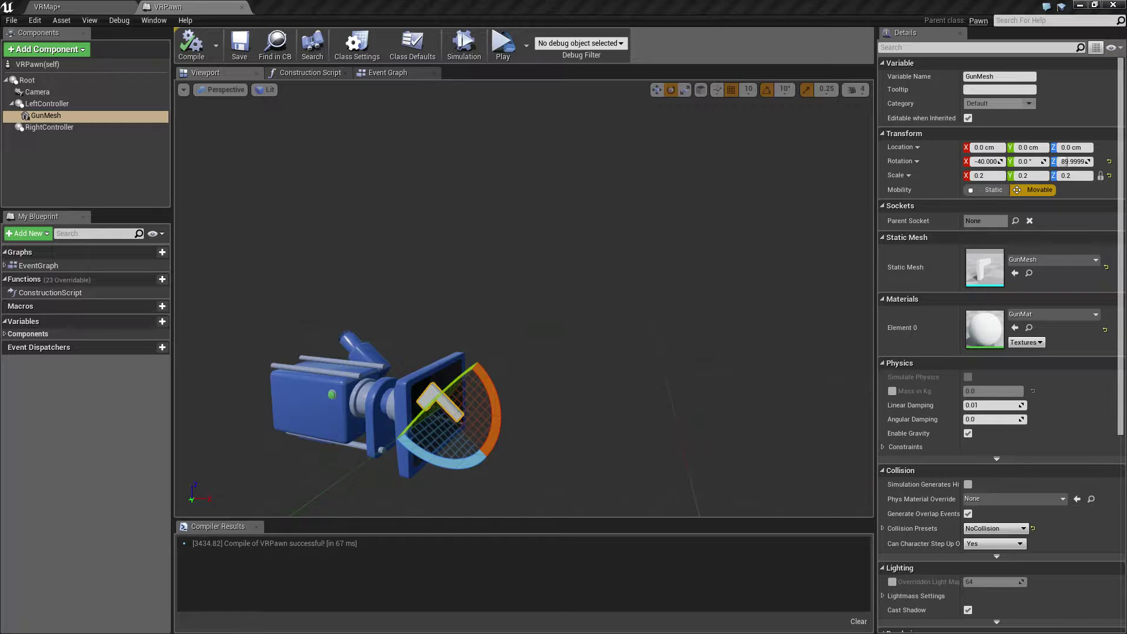
{"action": "left_click", "coordinate": [67, 5]}
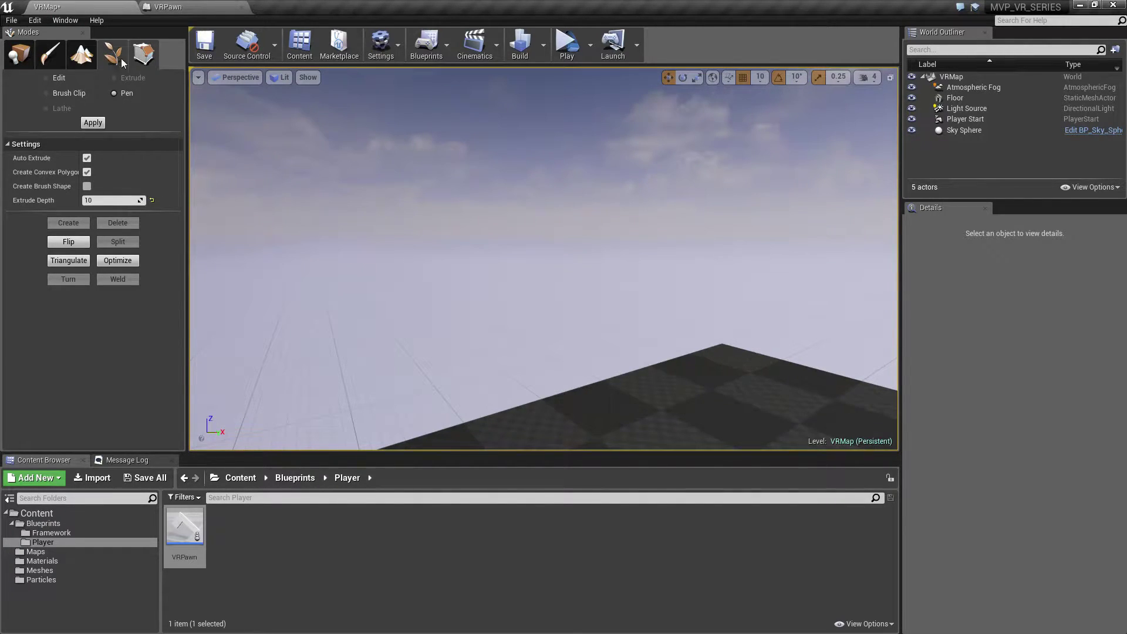
{"action": "left_click", "coordinate": [176, 6]}
{"action": "left_click", "coordinate": [127, 118]}
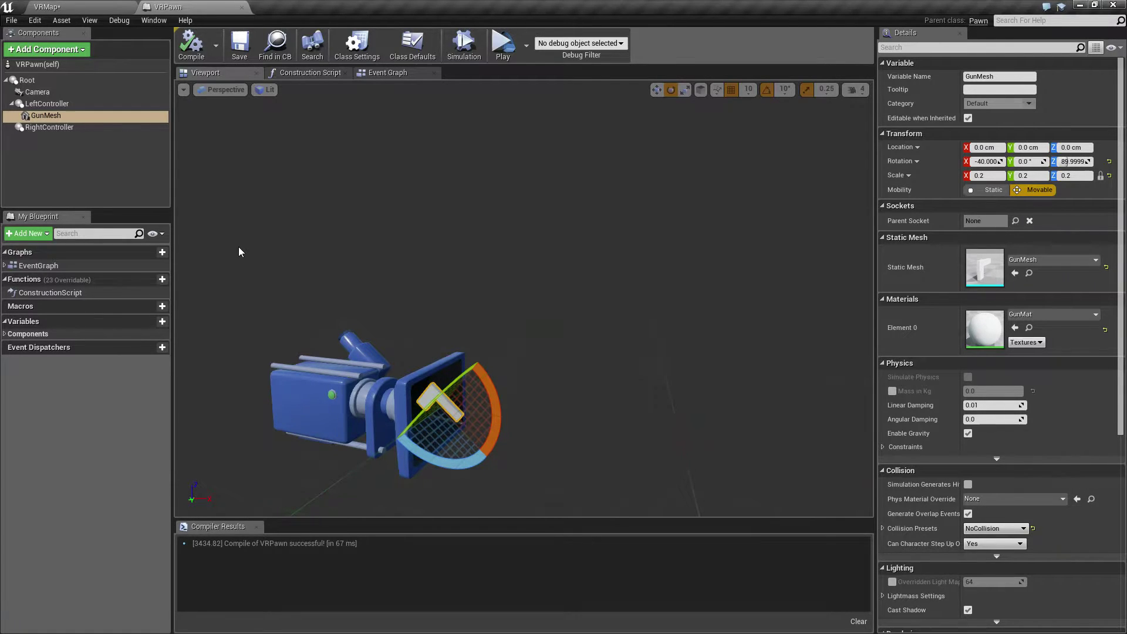
Cycle through the transform gizmo modes on GunMesh and leave the translation gizmo active.
{"action": "left_click", "coordinate": [54, 104]}
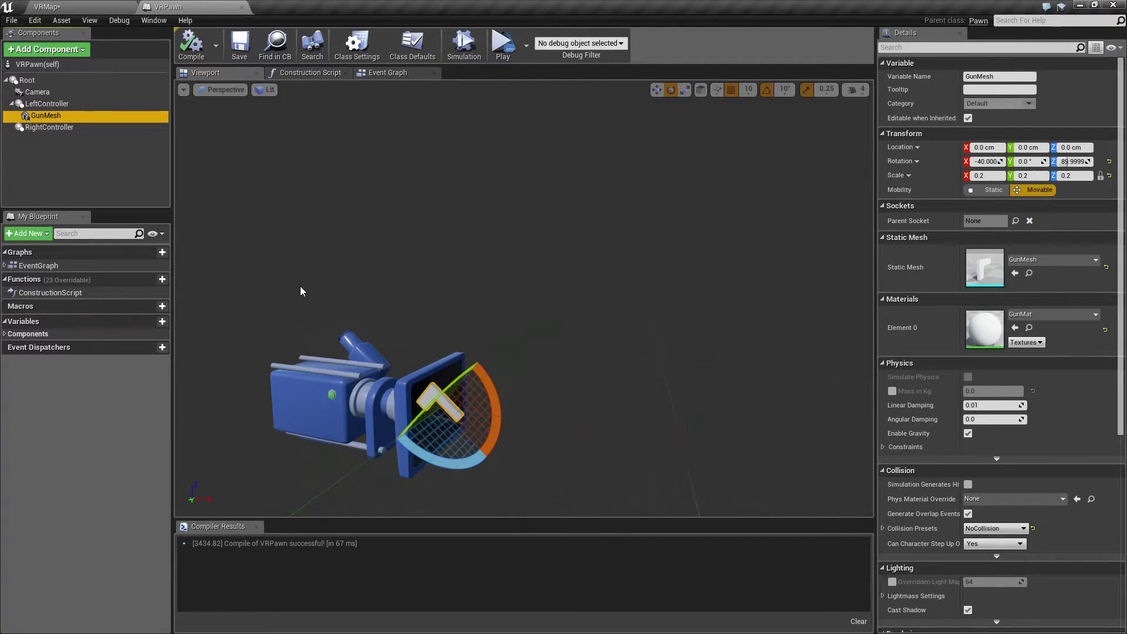
{"action": "right_click_drag", "start_coordinate": [545, 329], "coordinate": [518, 349]}
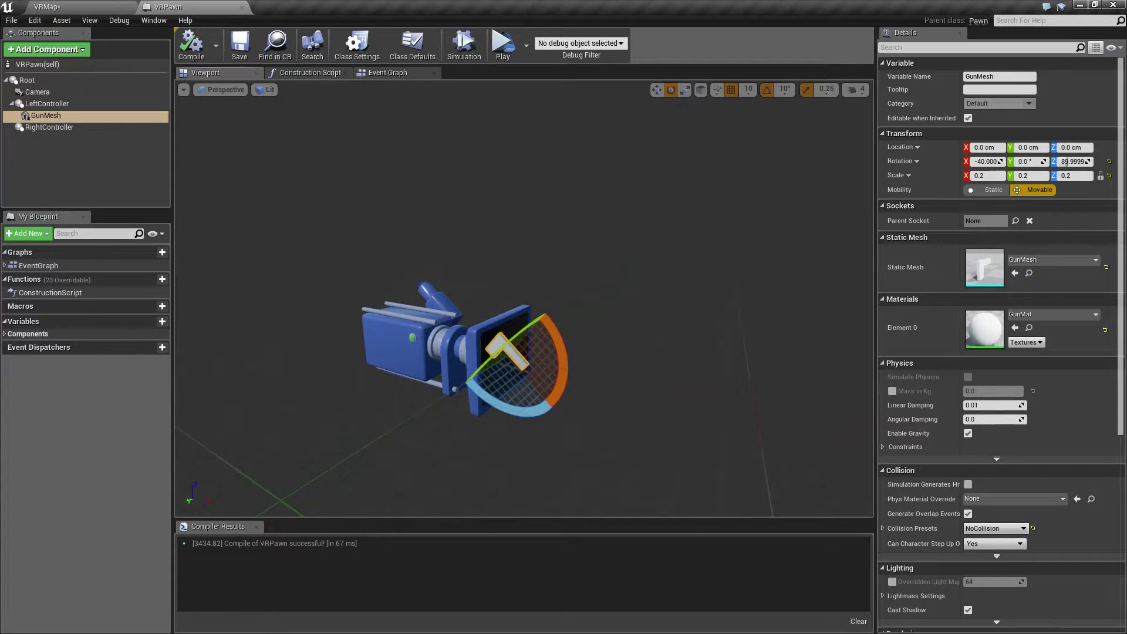
{"action": "key", "text": "w"}
{"action": "key", "text": "w"}
{"action": "key", "text": "e"}
{"action": "key", "text": "w"}
{"action": "key", "text": "e"}
{"action": "key", "text": "r"}
{"action": "key", "text": "w"}
{"action": "key", "text": "e"}
{"action": "key", "text": "w"}
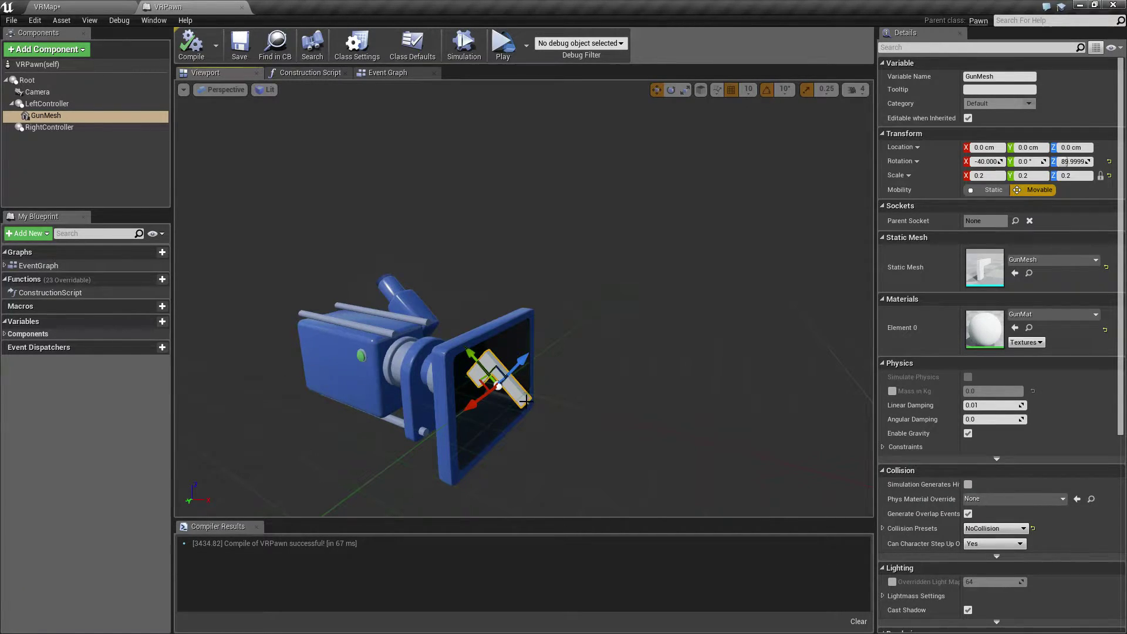
{"action": "key", "text": "e"}
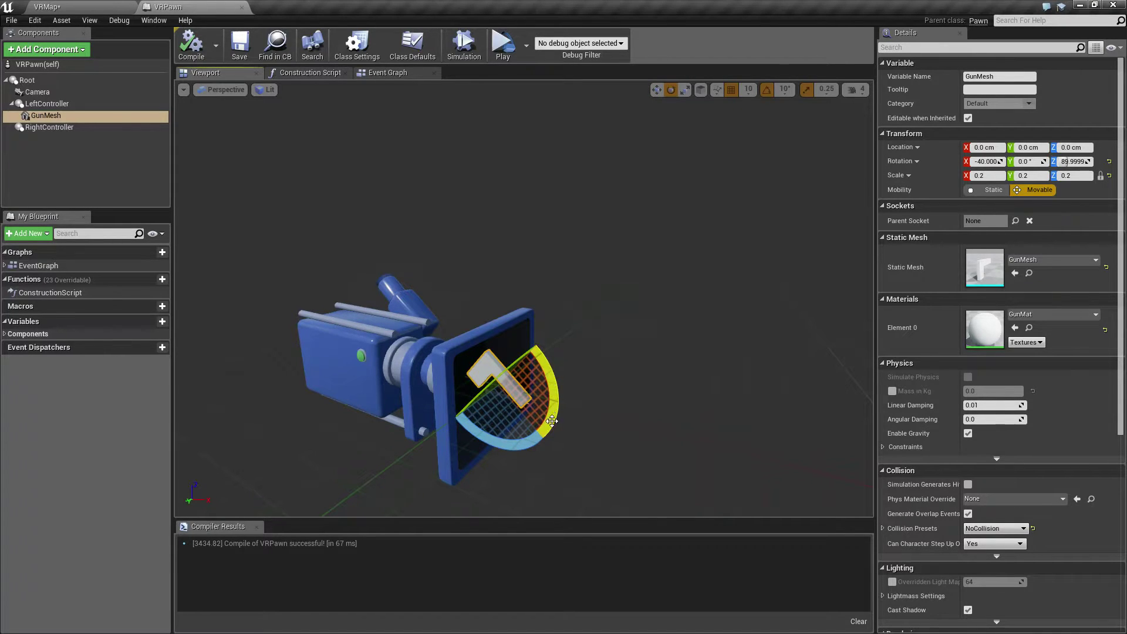
{"action": "key", "text": "w"}
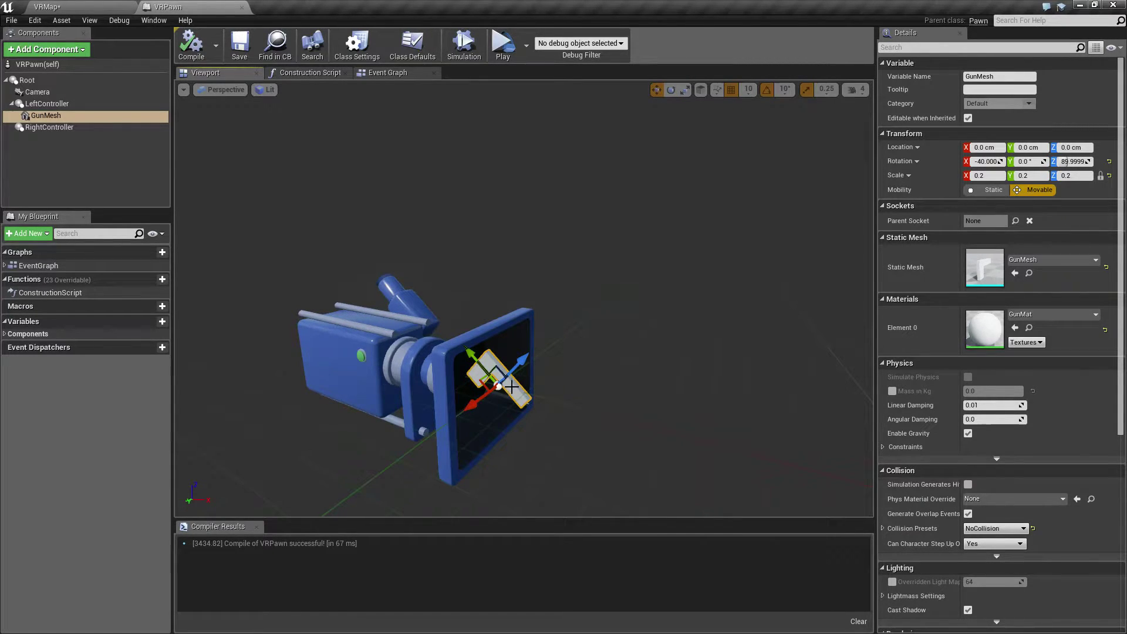
Add a Scene component to VRPawn and name it GunEndPoint.
{"action": "left_click", "coordinate": [48, 50]}
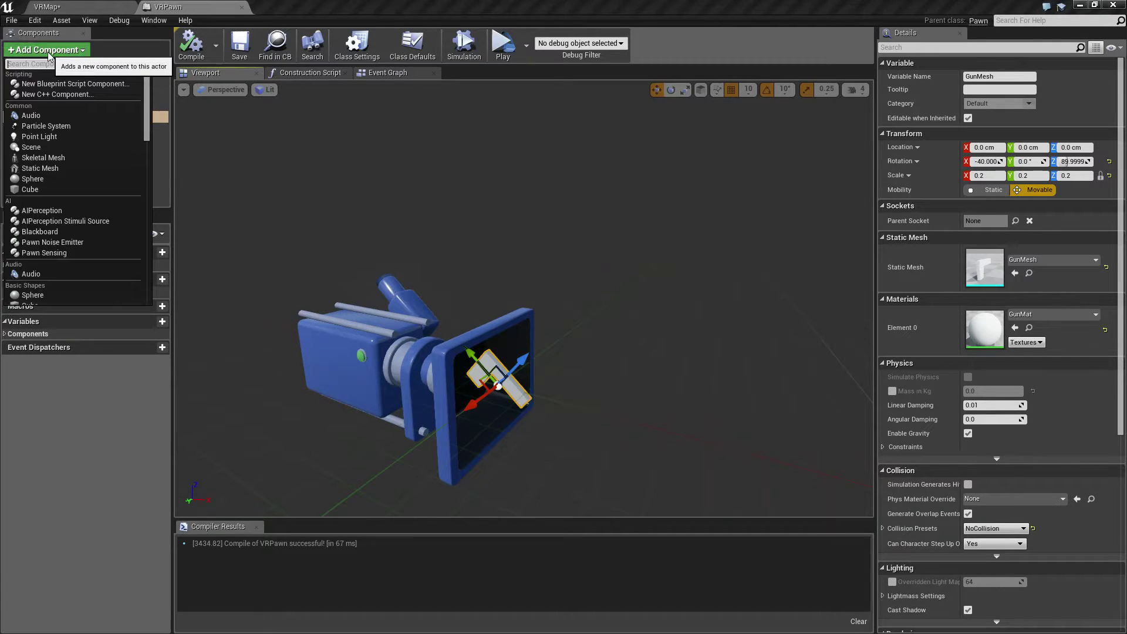
{"action": "type", "text": "sce"}
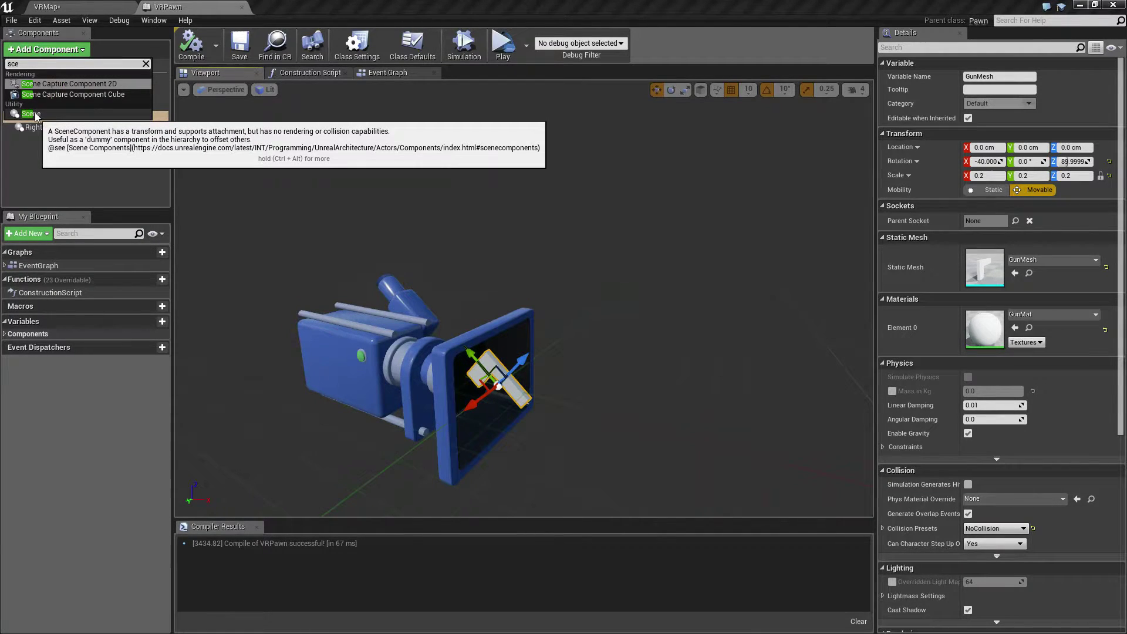
{"action": "left_click", "coordinate": [35, 115]}
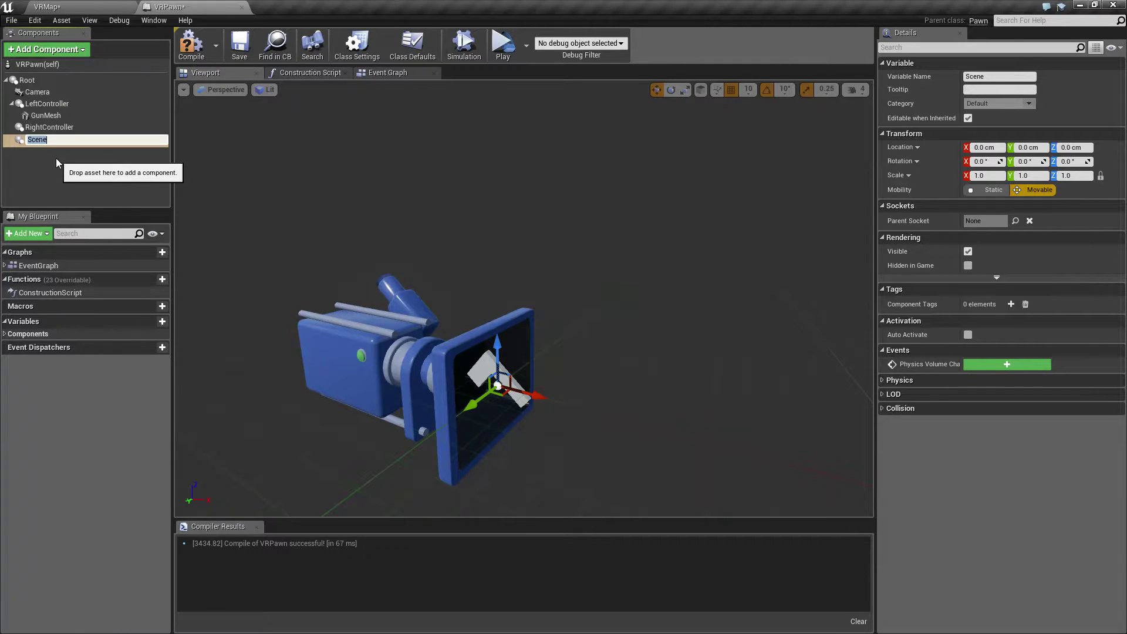
{"action": "type", "text": "GunEndPoint"}
{"action": "key", "text": "Return"}
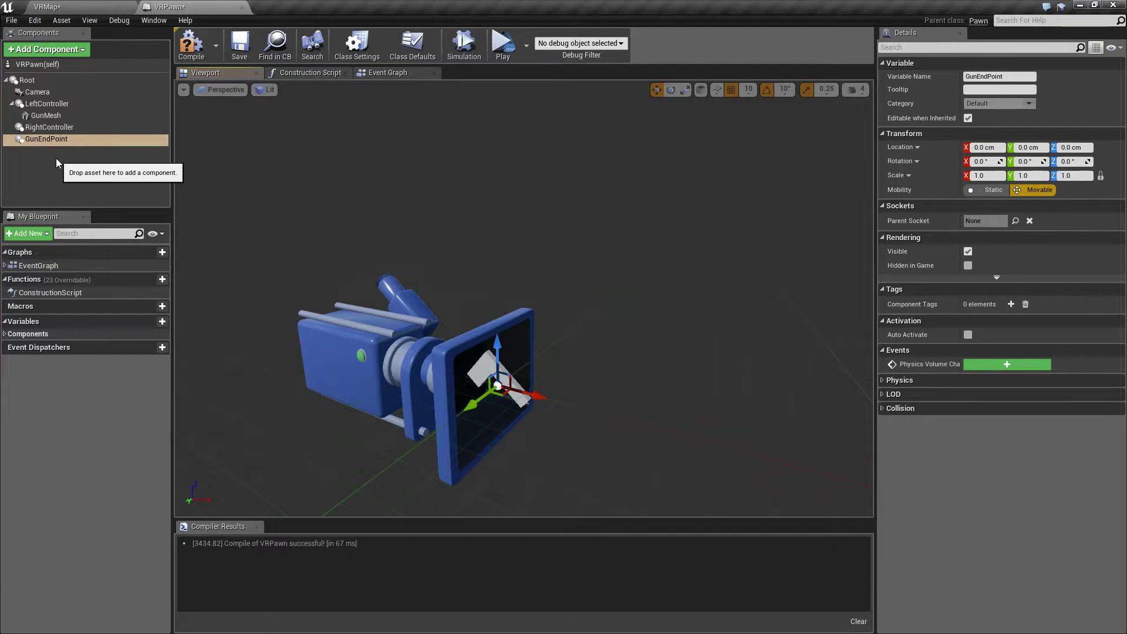
Attach the GunEndPoint component to GunMesh as its child.
{"action": "left_click", "coordinate": [45, 140]}
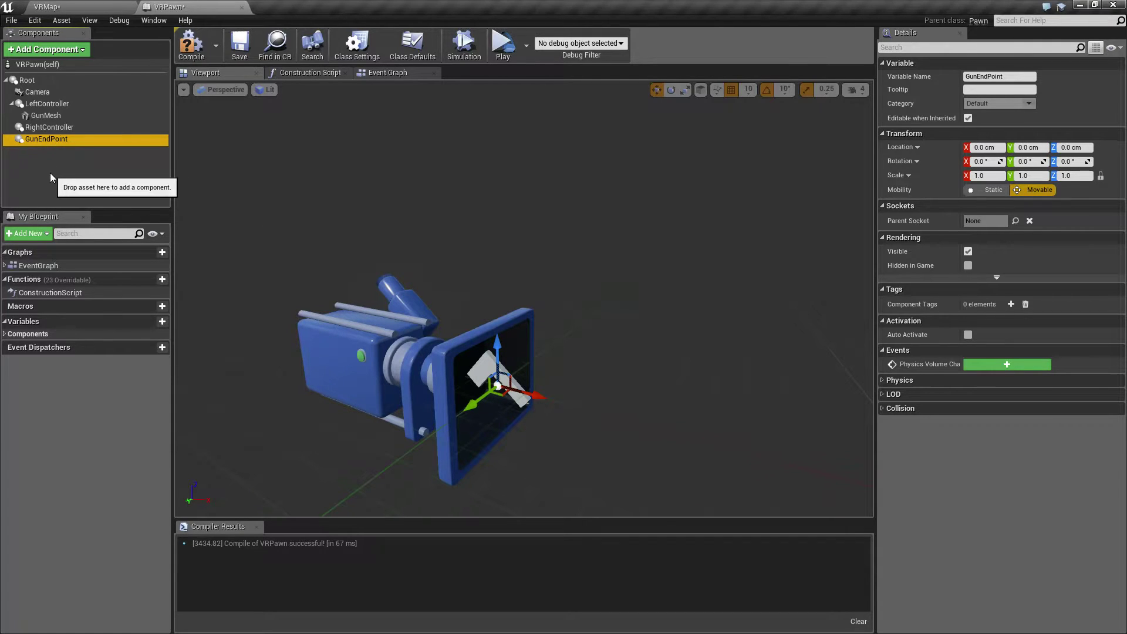
{"action": "left_click", "coordinate": [28, 81]}
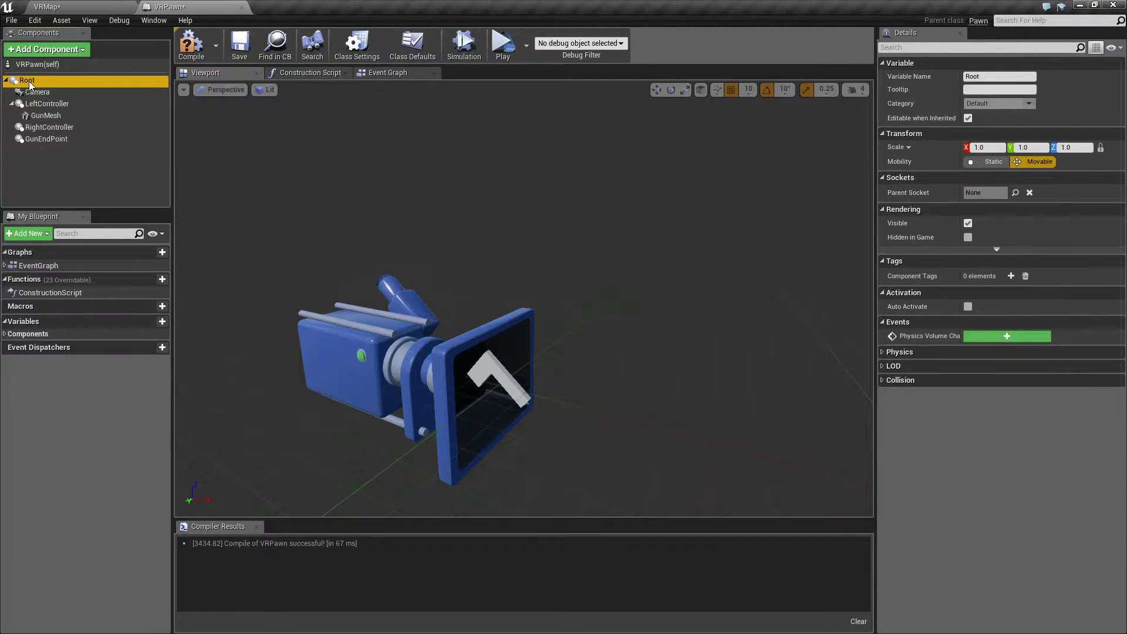
{"action": "left_click", "coordinate": [47, 140]}
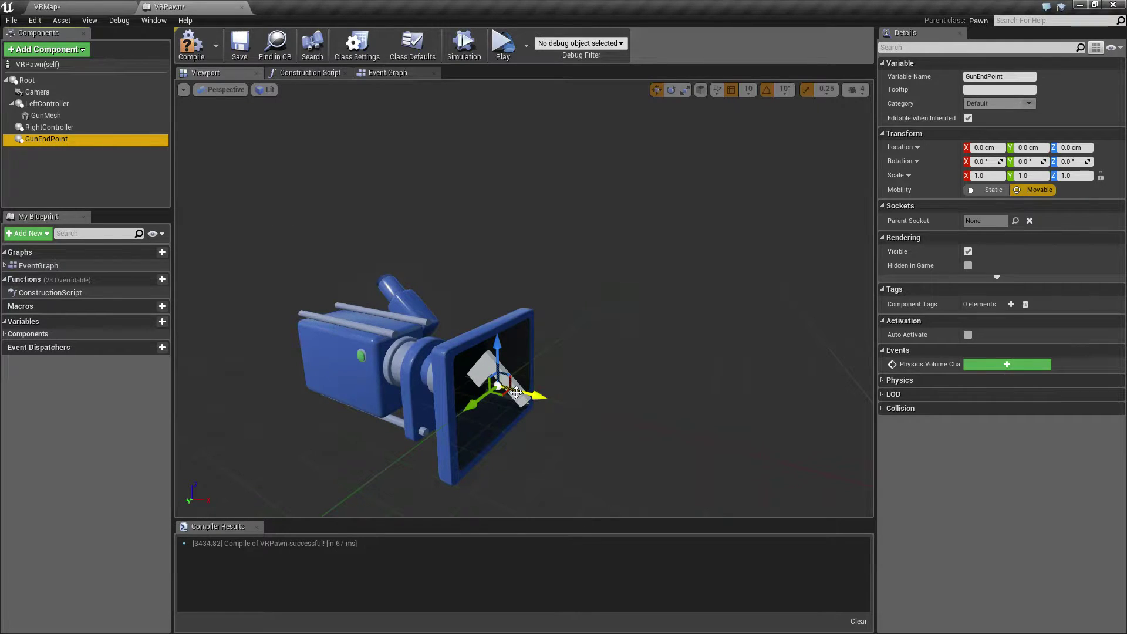
{"action": "left_click_drag", "start_coordinate": [45, 139], "coordinate": [51, 116]}
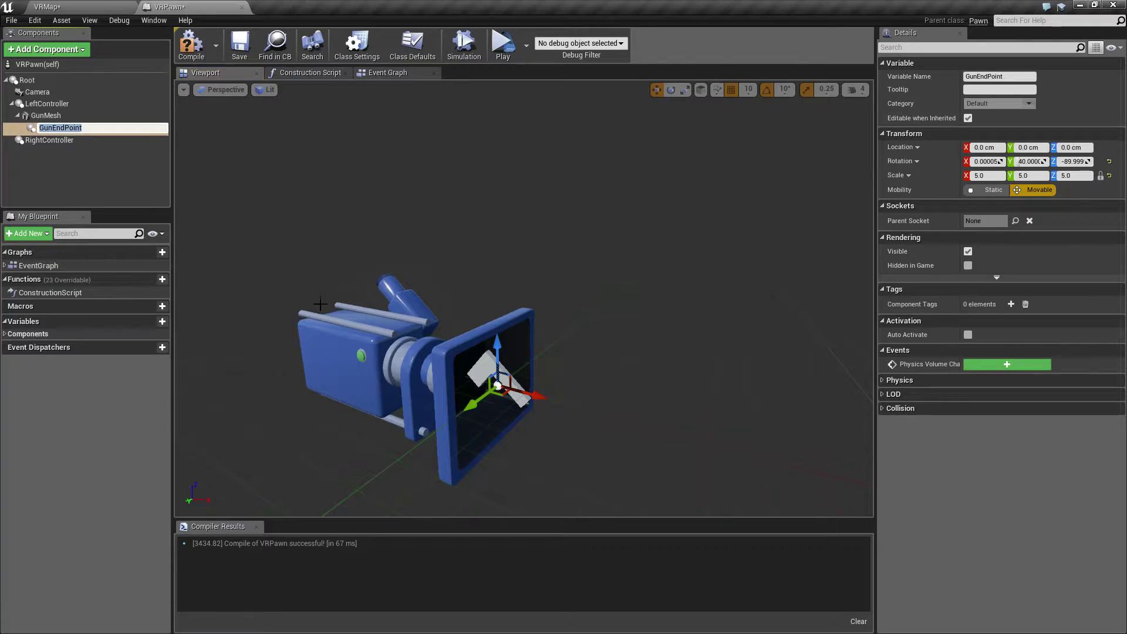
{"action": "left_click", "coordinate": [115, 165]}
{"action": "left_click", "coordinate": [58, 128]}
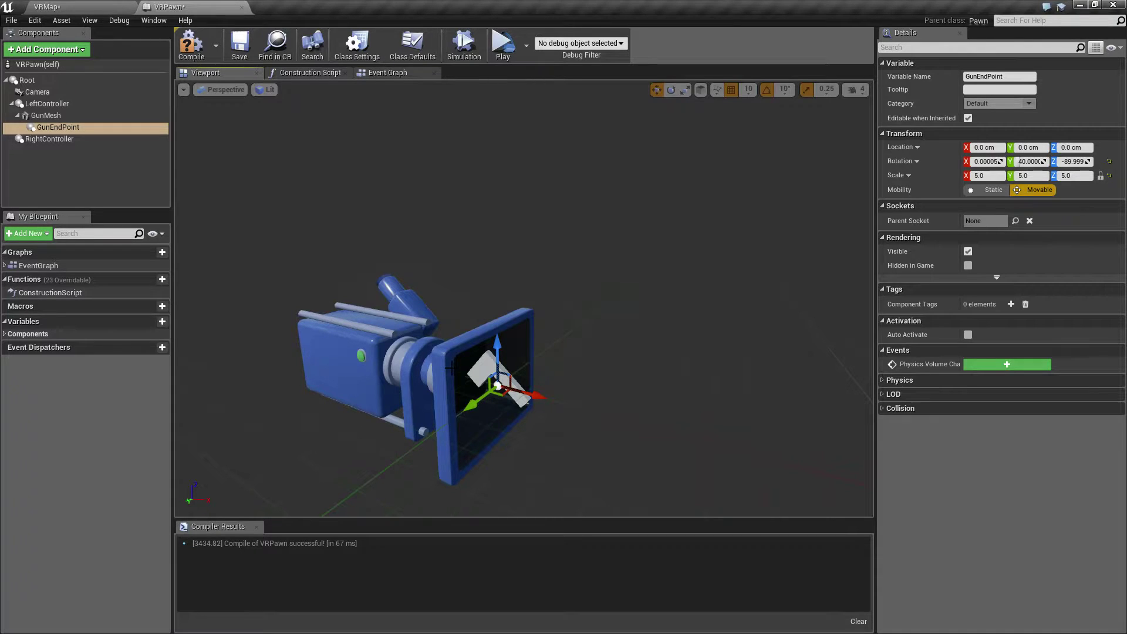
Set the X rotation of GunMesh to 0 degrees so the gun is level.
{"action": "left_click", "coordinate": [54, 116]}
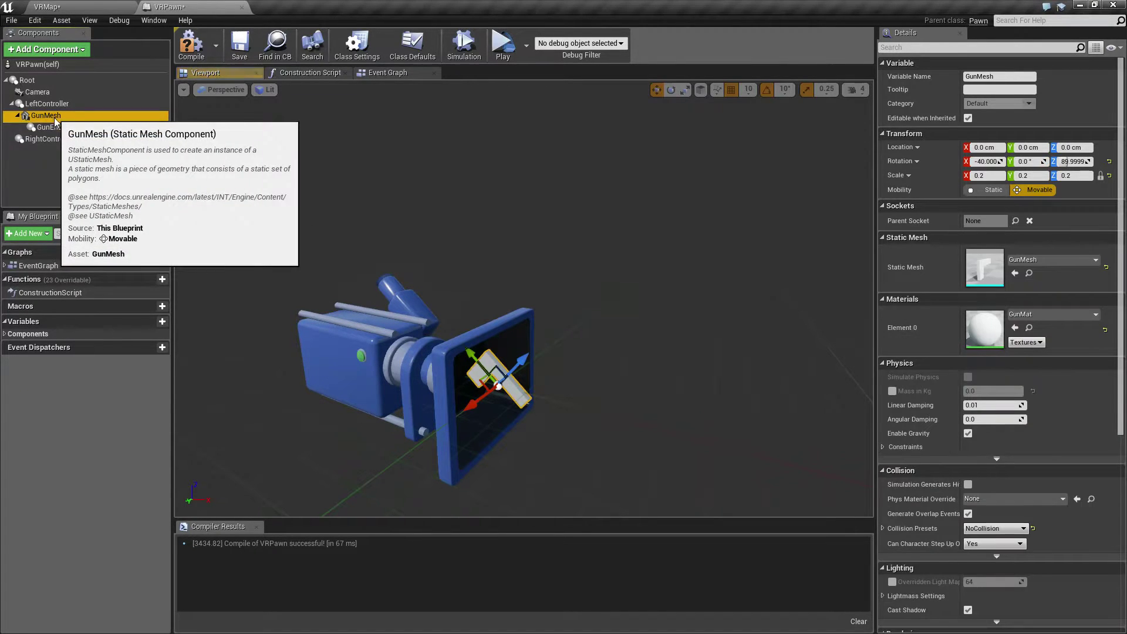
{"action": "left_click", "coordinate": [992, 162]}
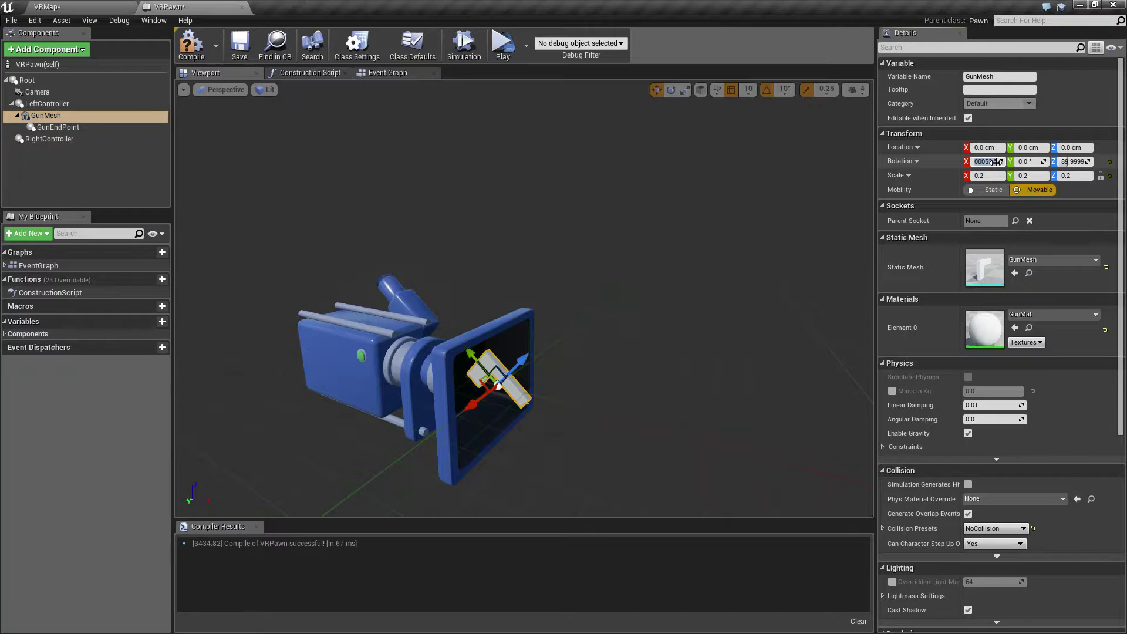
{"action": "type", "text": "0"}
{"action": "key", "text": "Return"}
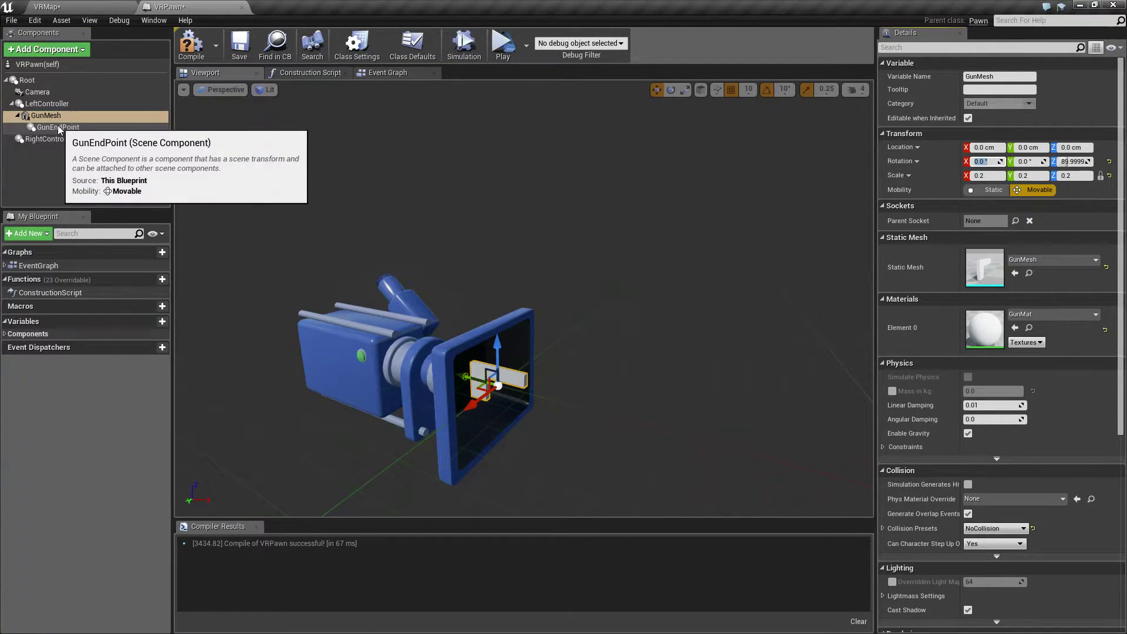
Select GunEndPoint and switch the transform gizmo to world space.
{"action": "left_click", "coordinate": [59, 127]}
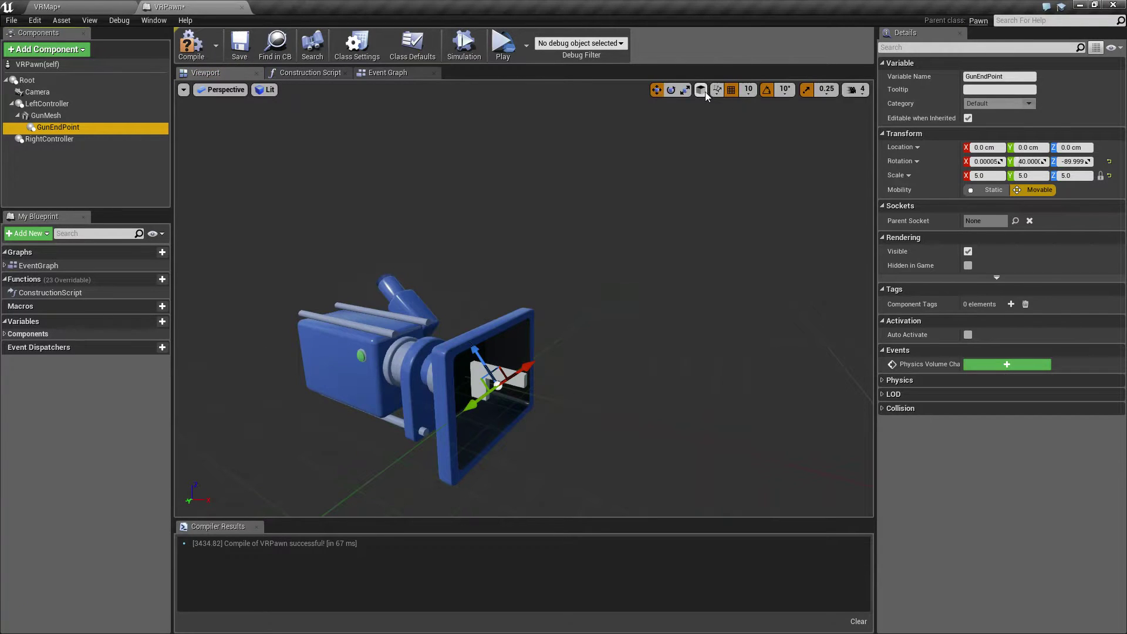
{"action": "left_click", "coordinate": [702, 91]}
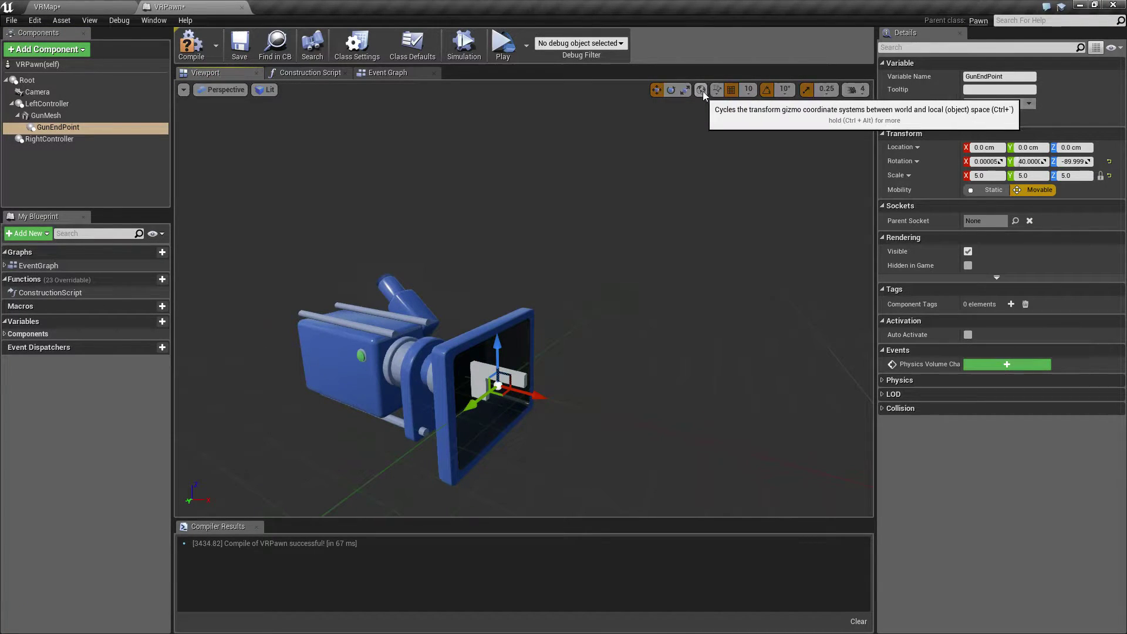
{"action": "left_click", "coordinate": [701, 91]}
{"action": "left_click", "coordinate": [702, 91]}
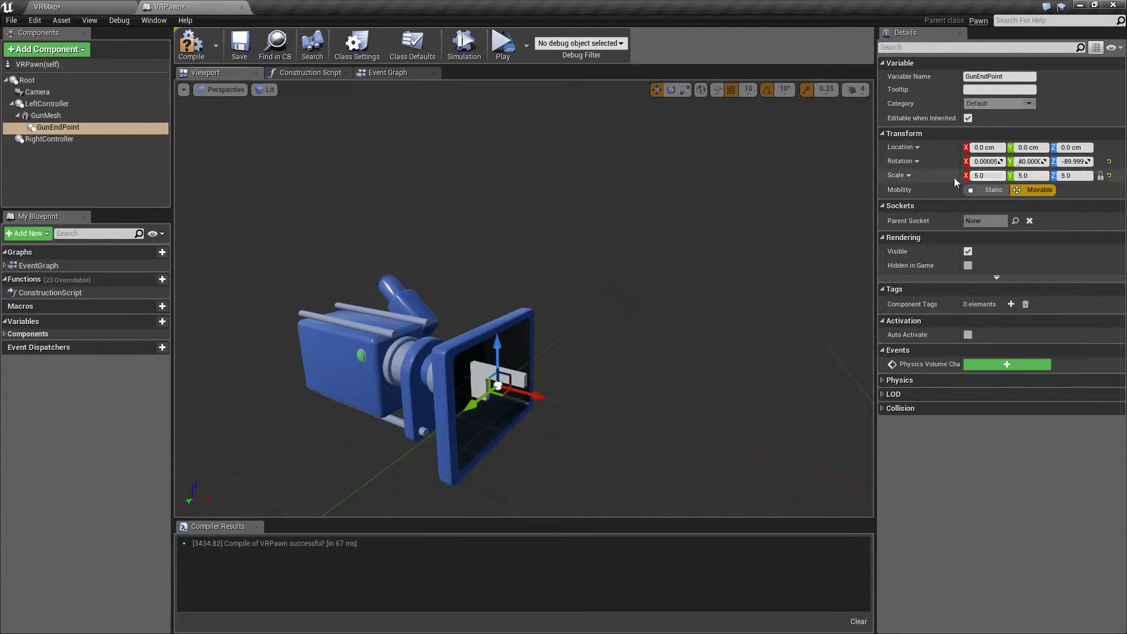
Reset GunEndPoint's rotation and scale to their defaults of 0 degrees and 1.0.
{"action": "left_click", "coordinate": [41, 117]}
{"action": "left_click", "coordinate": [58, 129]}
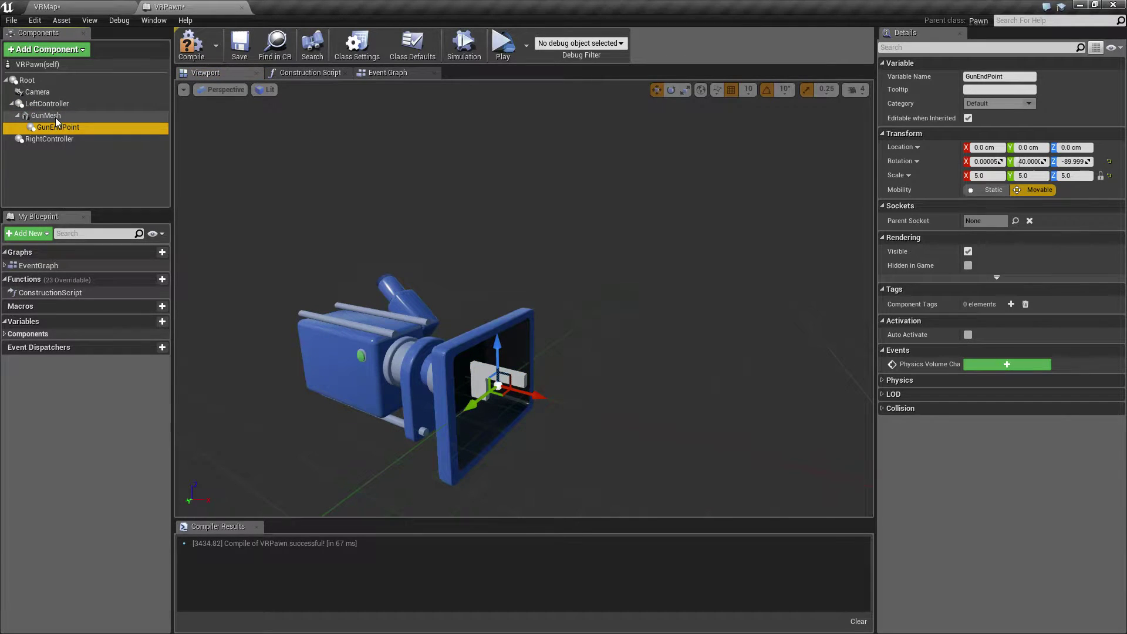
{"action": "left_click", "coordinate": [52, 116]}
{"action": "left_click", "coordinate": [52, 125]}
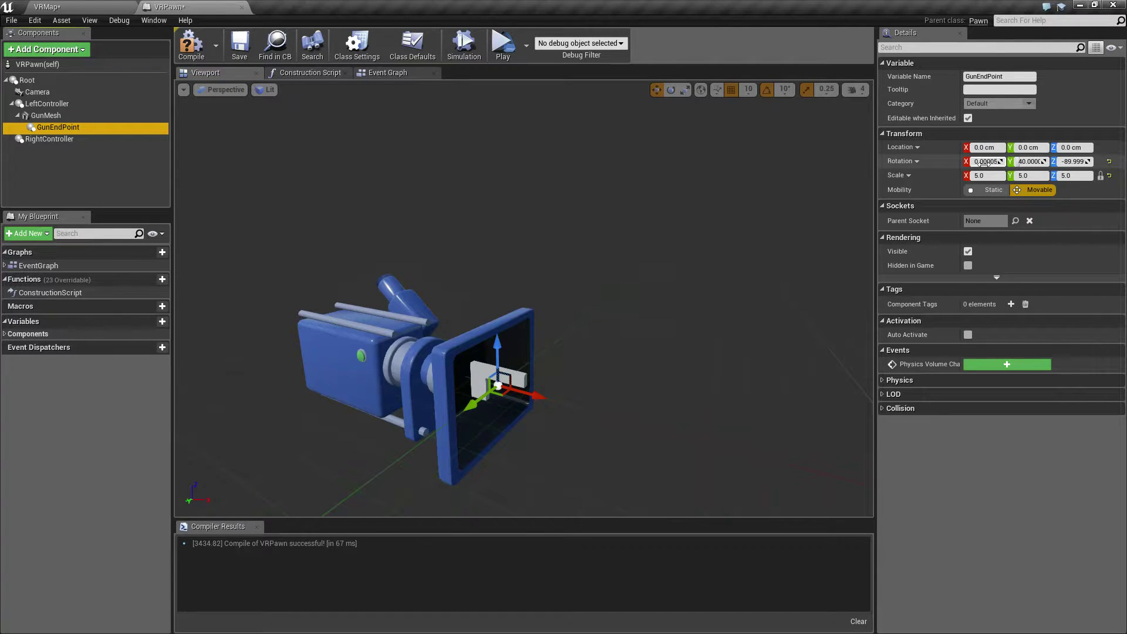
{"action": "left_click", "coordinate": [1108, 162]}
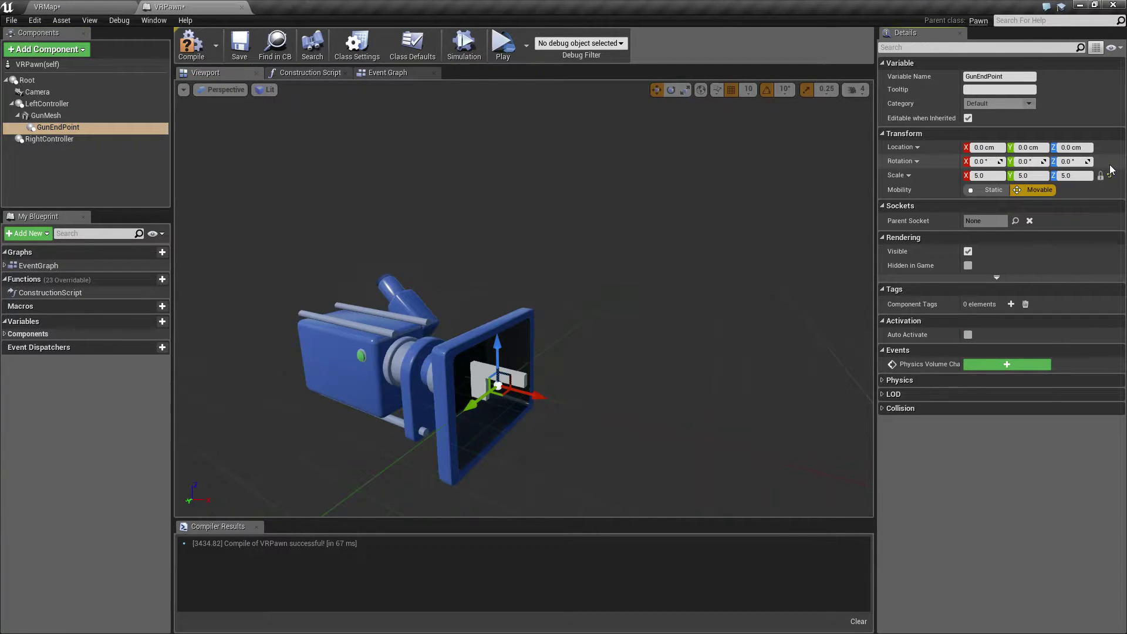
{"action": "left_click", "coordinate": [1108, 176]}
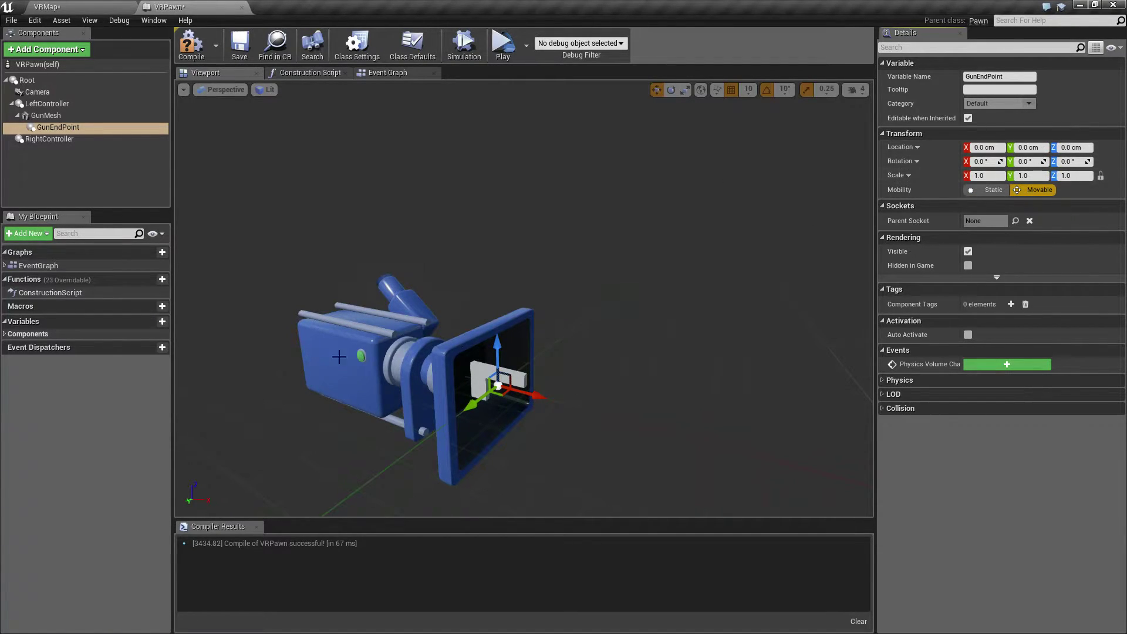
Move GunEndPoint forward along the gun barrel to a Y location of -50 cm.
{"action": "left_click", "coordinate": [48, 117]}
{"action": "left_click", "coordinate": [52, 128]}
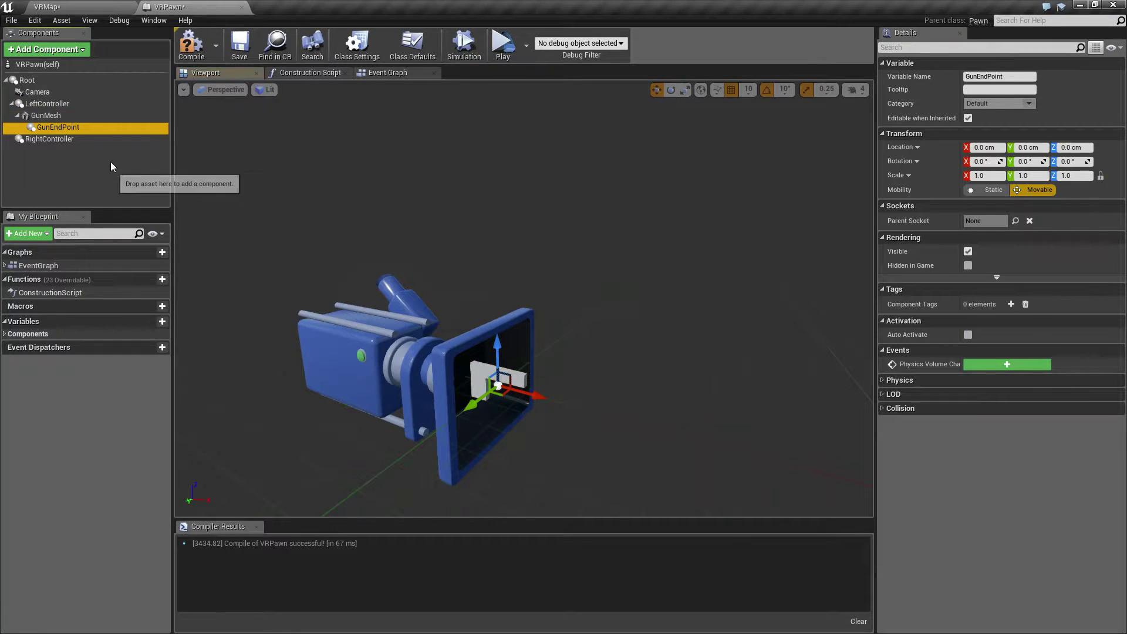
{"action": "left_click_drag", "start_coordinate": [523, 393], "coordinate": [549, 400]}
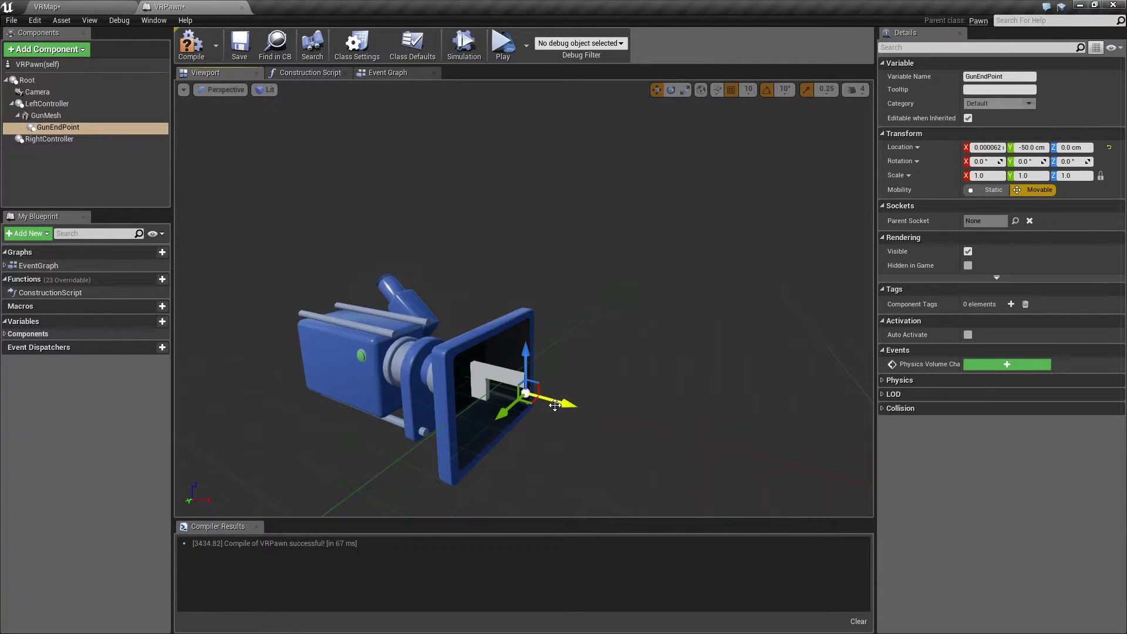
Try raising GunEndPoint vertically with the translation gizmo, and undo the move.
{"action": "scroll", "coordinate": [549, 402], "scroll_direction": "up", "scroll_amount": 4}
{"action": "scroll", "coordinate": [549, 405], "scroll_direction": "down", "scroll_amount": 3}
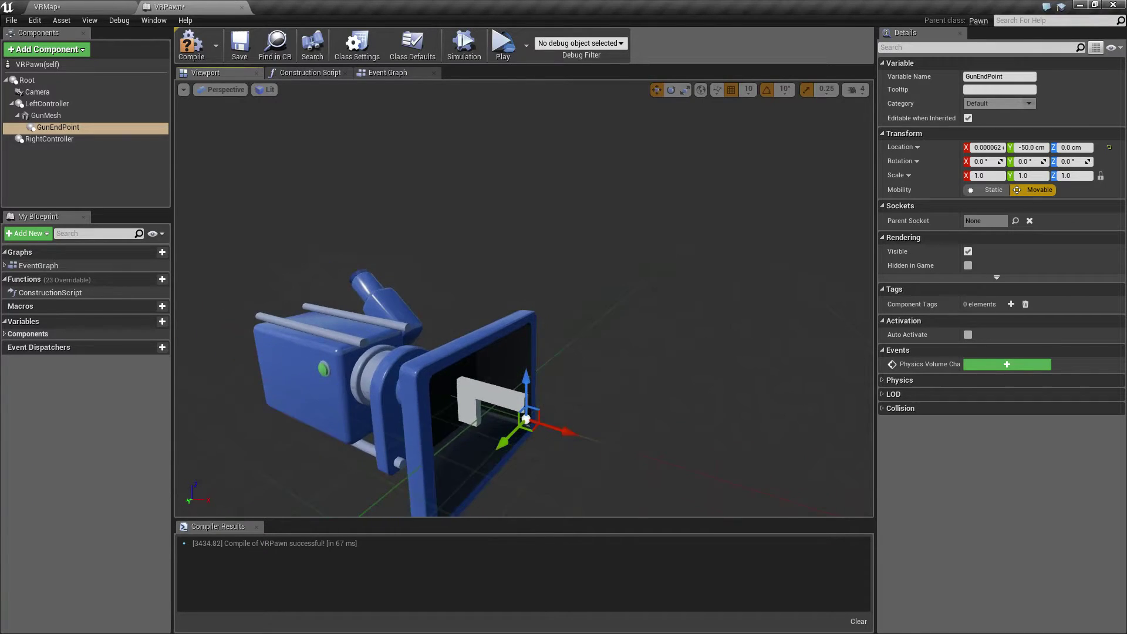
{"action": "mouse_move", "coordinate": [568, 402]}
{"action": "left_mouse_down", "text": "alt"}
{"action": "mouse_move", "coordinate": [537, 403]}
{"action": "mouse_move", "coordinate": [549, 404]}
{"action": "left_mouse_up", "text": "alt"}
{"action": "right_click_drag", "start_coordinate": [549, 404], "coordinate": [526, 404], "text": "alt"}
{"action": "scroll", "coordinate": [568, 401], "scroll_direction": "up", "scroll_amount": 8}
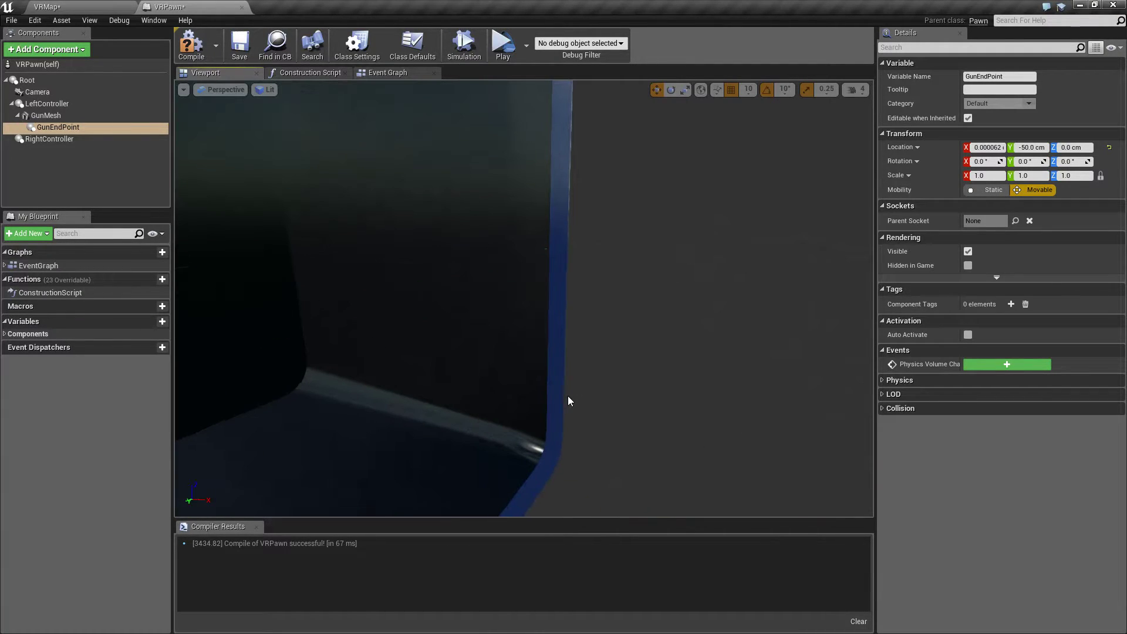
{"action": "mouse_move", "coordinate": [564, 397]}
{"action": "right_mouse_down", "text": "alt"}
{"action": "mouse_move", "coordinate": [517, 397]}
{"action": "mouse_move", "coordinate": [581, 396]}
{"action": "mouse_move", "coordinate": [555, 397]}
{"action": "right_mouse_up", "text": "alt"}
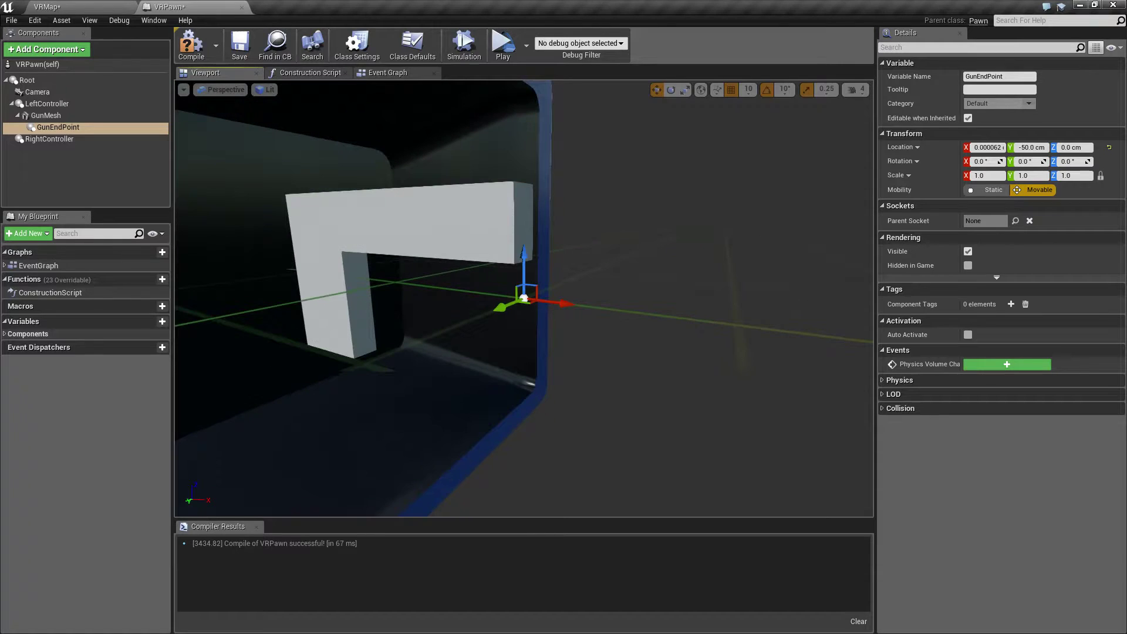
{"action": "left_click_drag", "start_coordinate": [572, 402], "coordinate": [587, 357], "text": "alt"}
{"action": "left_click_drag", "start_coordinate": [523, 258], "coordinate": [520, 144]}
{"action": "key", "text": "ctrl+z"}
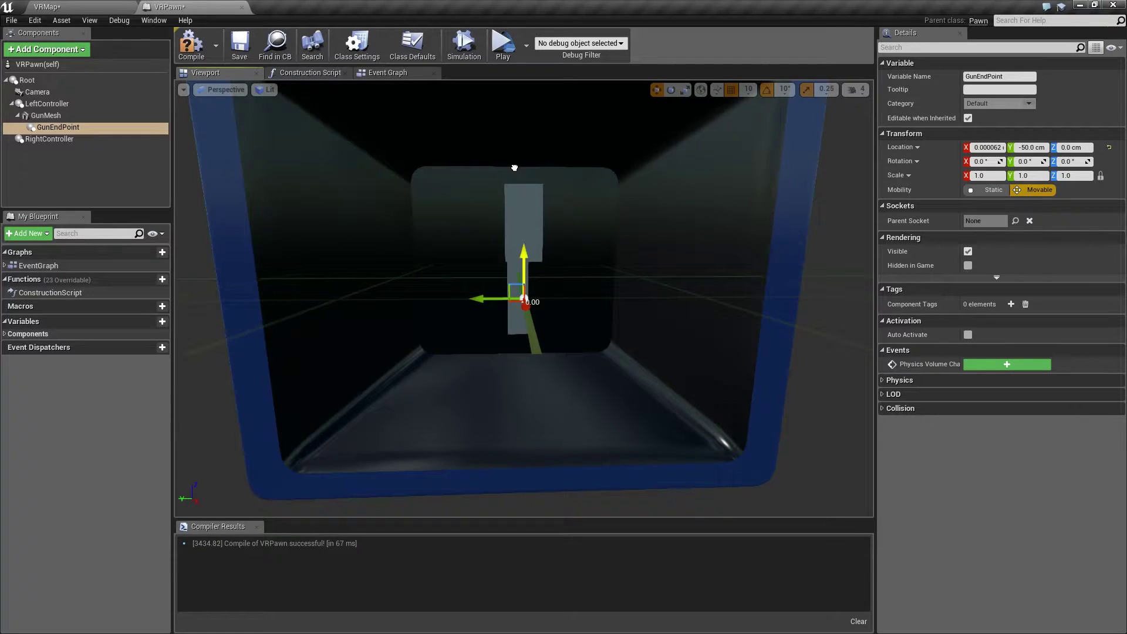
{"action": "key", "text": "ctrl+y"}
{"action": "key", "text": "ctrl+z"}
Set GunEndPoint's Z location to 5 cm.
{"action": "left_click", "coordinate": [1082, 147]}
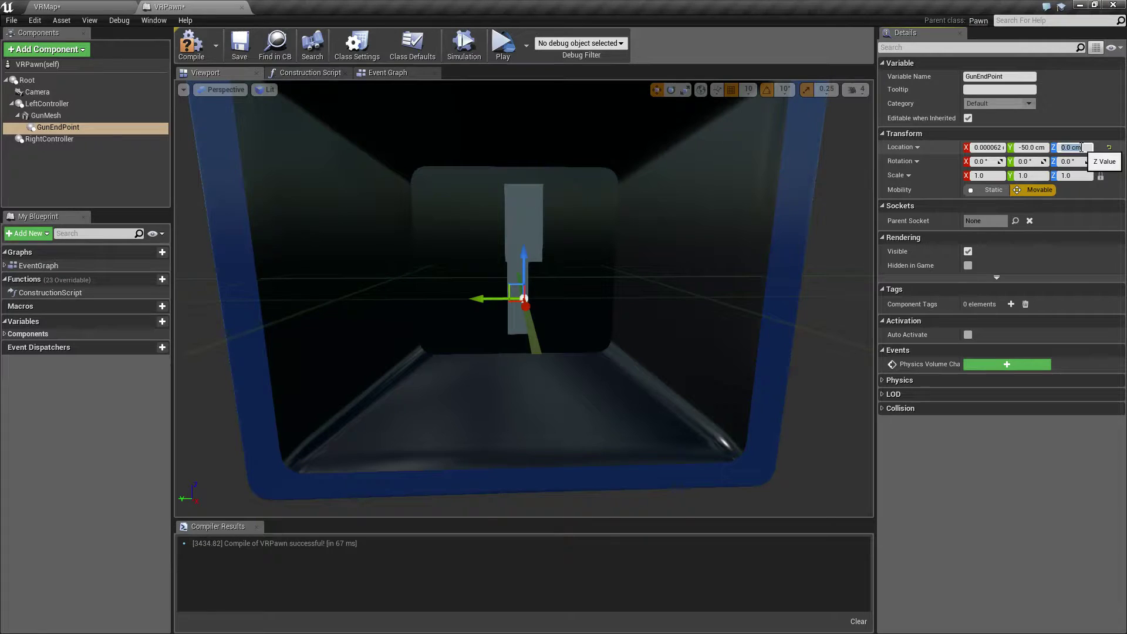
{"action": "type", "text": "5"}
{"action": "key", "text": "Return"}
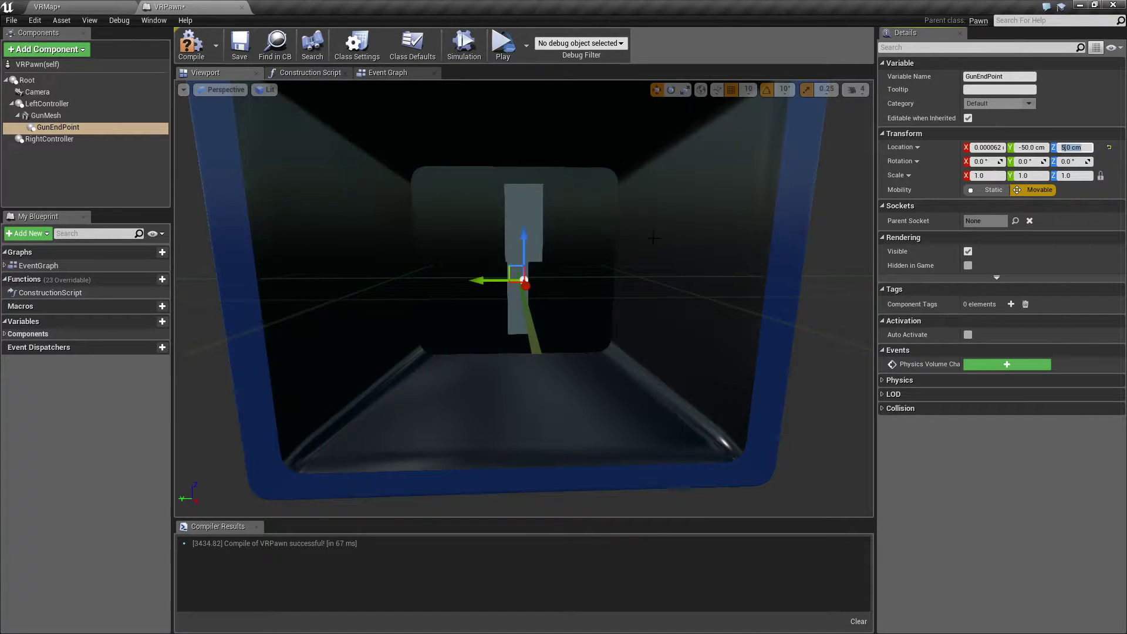
Try raising GunEndPoint with the gizmo, and set its Z location to 20 cm.
{"action": "left_click_drag", "start_coordinate": [523, 177], "coordinate": [526, 116]}
{"action": "key", "text": "ctrl+z"}
{"action": "left_click_drag", "start_coordinate": [529, 227], "coordinate": [514, 164]}
{"action": "left_click", "coordinate": [1072, 147]}
{"action": "type", "text": "20"}
{"action": "key", "text": "Return"}
Set GunEndPoint's Z location to 25 cm.
{"action": "left_click_drag", "start_coordinate": [587, 264], "coordinate": [705, 264], "text": "alt"}
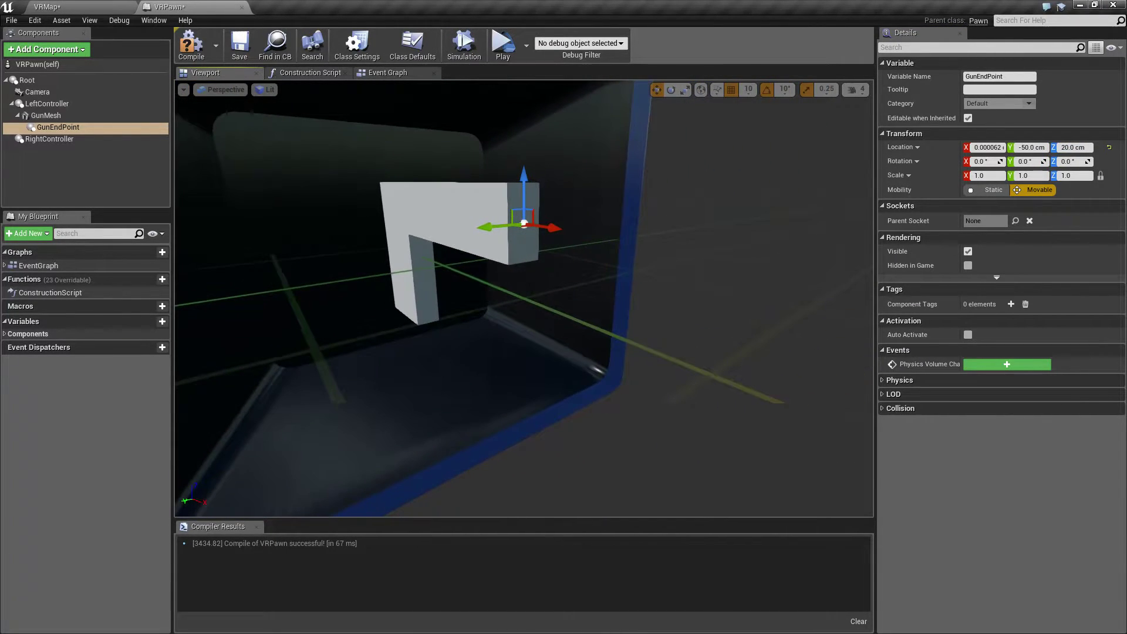
{"action": "left_click", "coordinate": [1073, 148]}
{"action": "type", "text": "25"}
{"action": "key", "text": "Return"}
Examine GunEndPoint's placement at the end of the barrel from several angles, comparing it with its parent components.
{"action": "left_click_drag", "start_coordinate": [652, 229], "coordinate": [640, 230], "text": "alt"}
{"action": "left_click_drag", "start_coordinate": [595, 307], "coordinate": [525, 307], "text": "alt"}
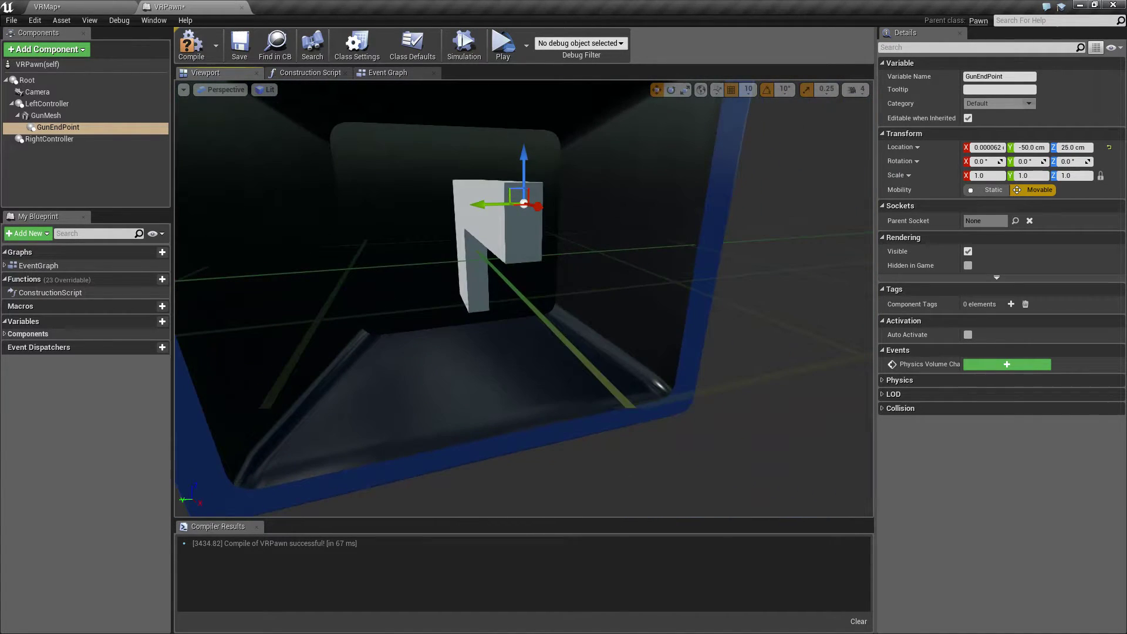
{"action": "left_click", "coordinate": [46, 115]}
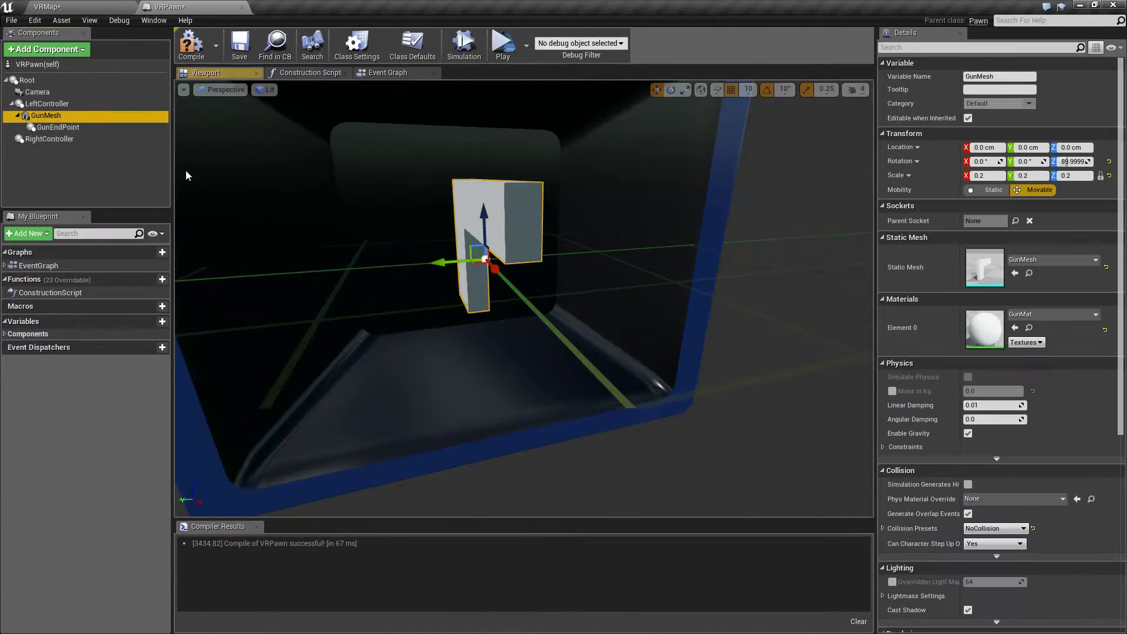
{"action": "left_click", "coordinate": [61, 125]}
{"action": "left_click_drag", "start_coordinate": [537, 206], "coordinate": [405, 203], "text": "alt"}
{"action": "left_click_drag", "start_coordinate": [523, 298], "coordinate": [628, 317], "text": "alt"}
{"action": "left_click", "coordinate": [43, 104]}
{"action": "left_click", "coordinate": [46, 127]}
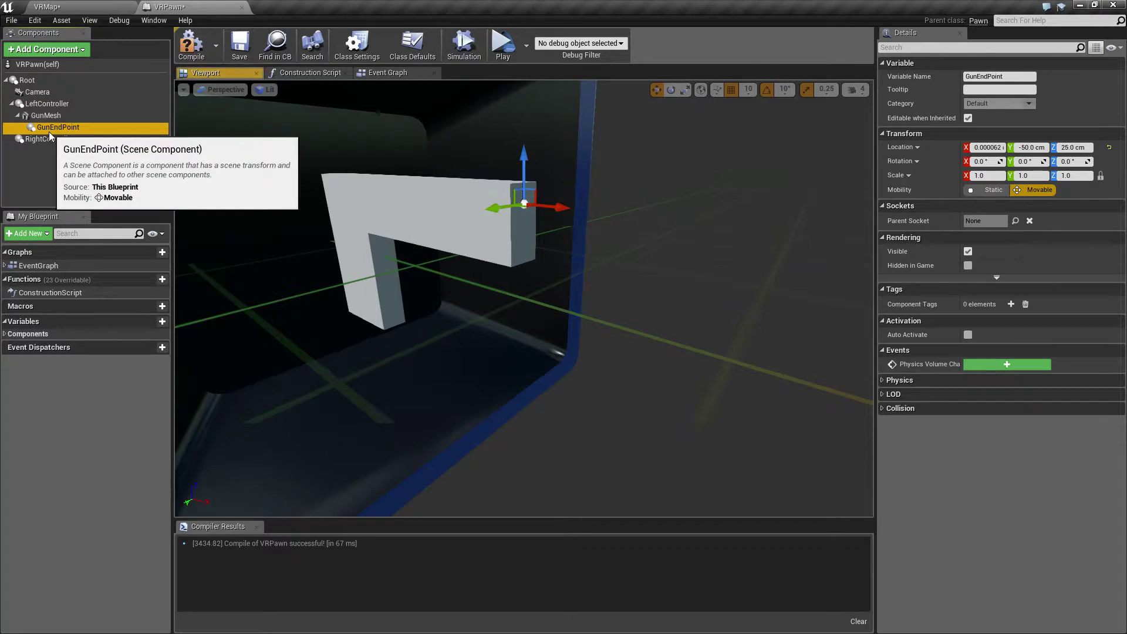